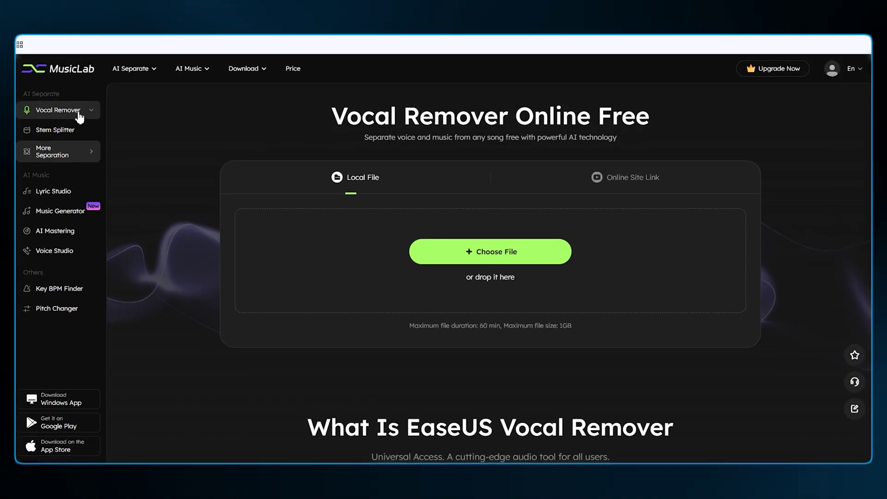
From the Vocal Remover page, bring up the Open dialog on the Downloads folder
{"action": "left_click", "coordinate": [133, 68]}
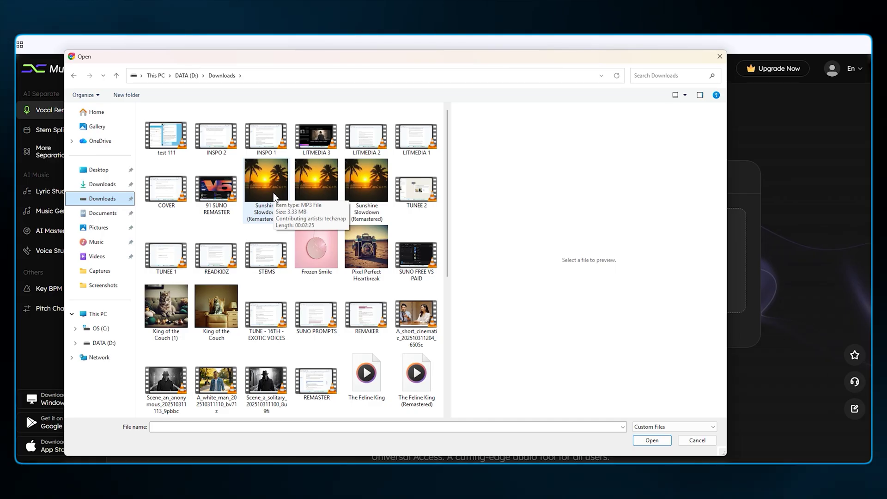
Preview the Sunshine Slowdown MP3 by playing it in Media Player
{"action": "double_click", "coordinate": [275, 197]}
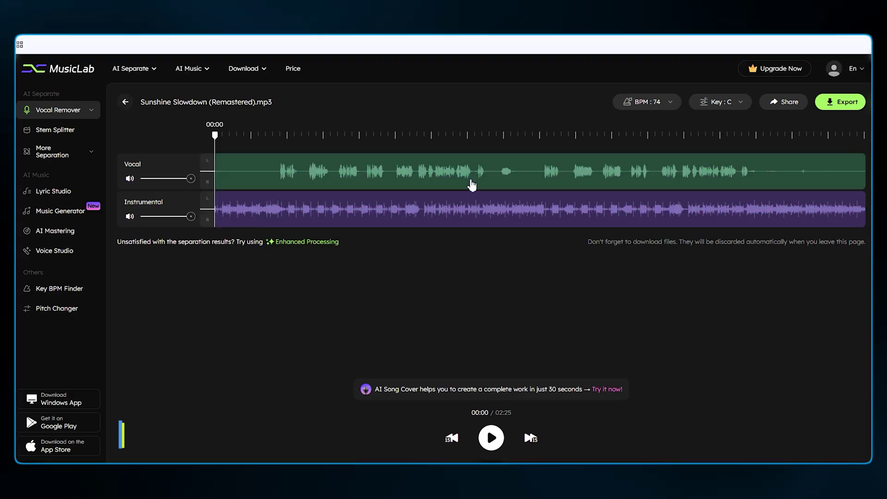
Start playback of the separated Sunshine Slowdown Vocal and Instrumental tracks
{"action": "left_click", "coordinate": [492, 439]}
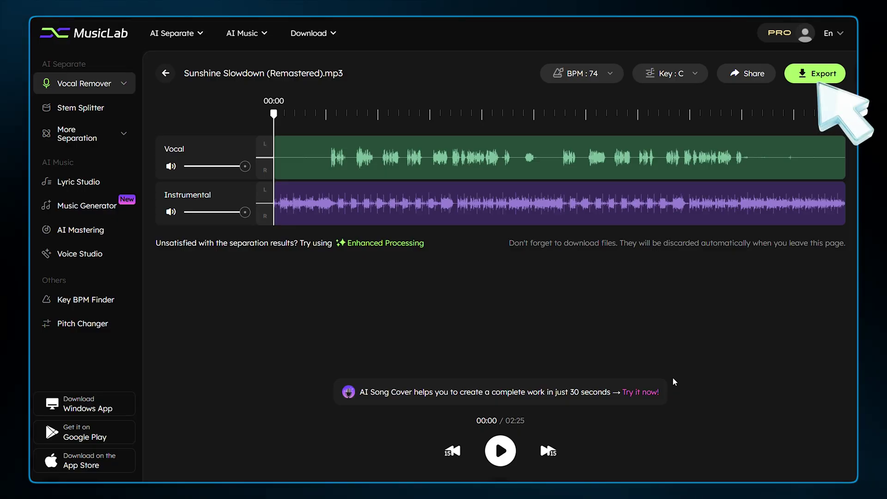
Open the top-right Export panel for the Sunshine Slowdown tracks
{"action": "left_click", "coordinate": [814, 74]}
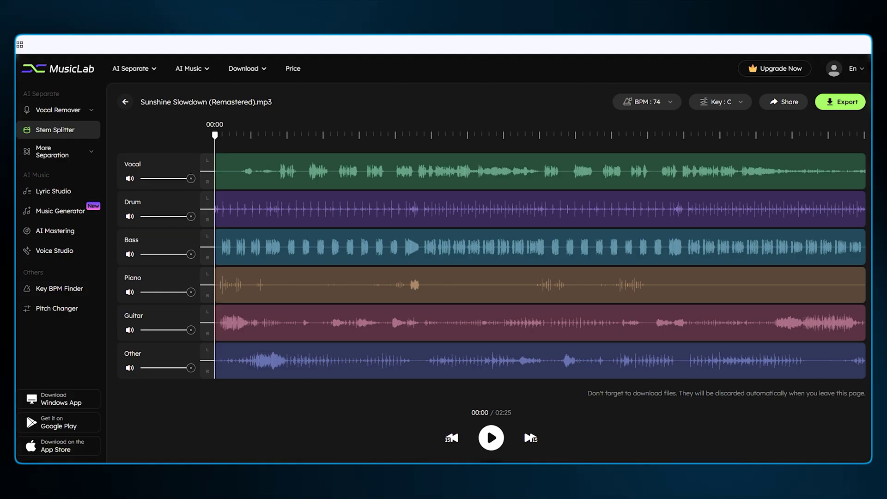
Toggle the Drum and Vocal stem mutes, play the drums alone, then rewind to the start
{"action": "left_click", "coordinate": [130, 217]}
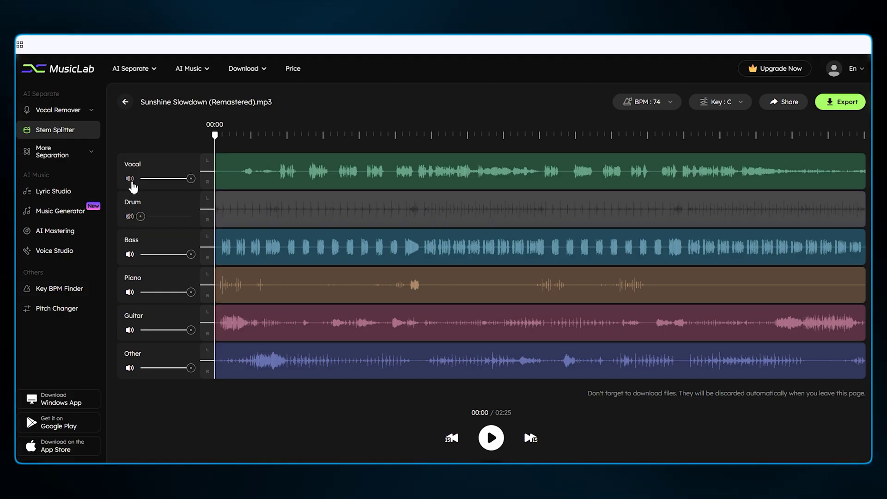
{"action": "left_click", "coordinate": [129, 179]}
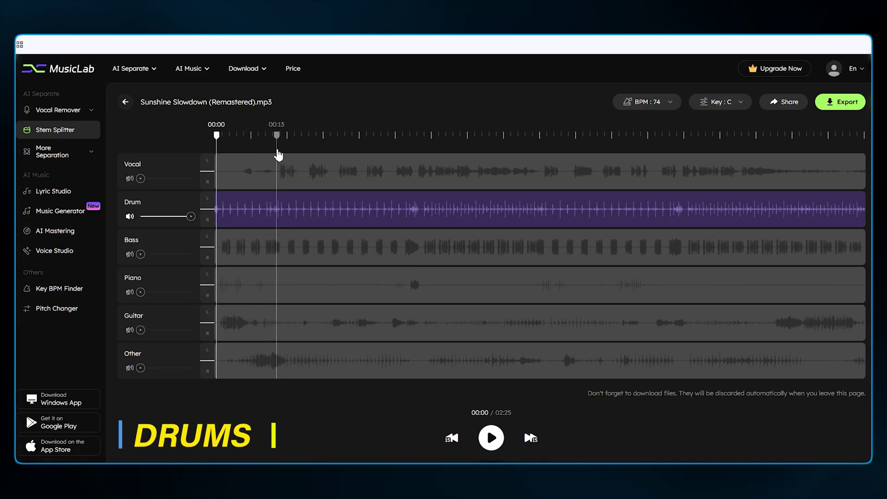
{"action": "left_click", "coordinate": [492, 438]}
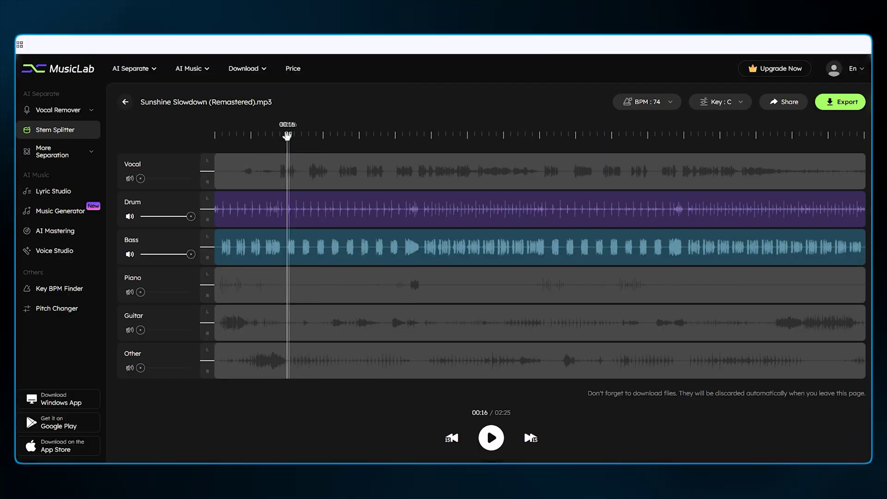
{"action": "left_click_drag", "start_coordinate": [287, 135], "coordinate": [217, 136]}
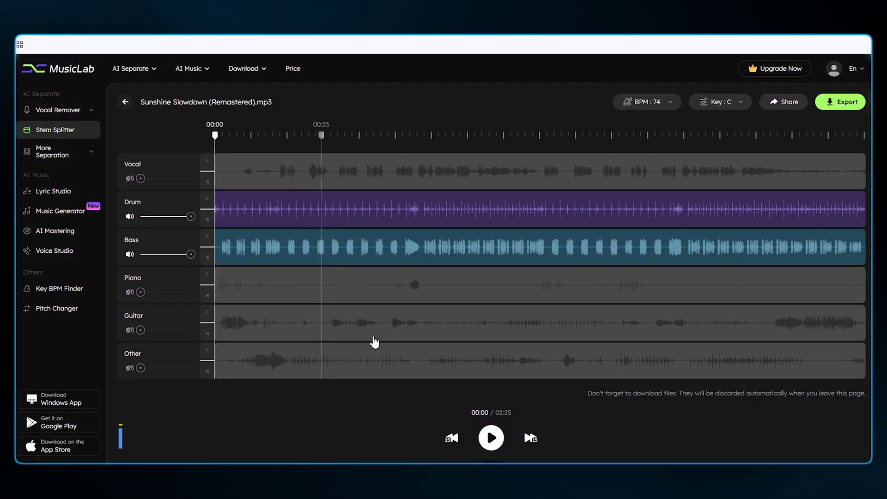
Play the Drum and Bass stems together
{"action": "left_click", "coordinate": [492, 437]}
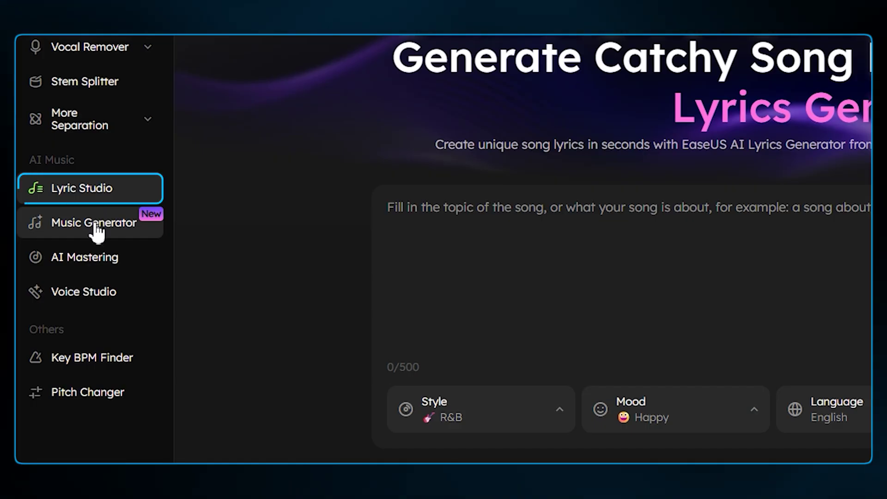
Open Music Generator, view its Advanced options, then return to Basic mode
{"action": "left_click", "coordinate": [96, 295]}
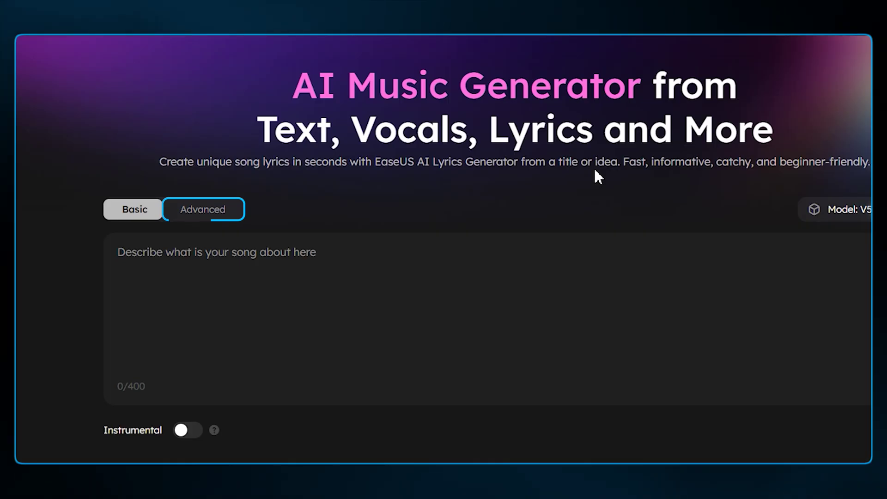
{"action": "left_click", "coordinate": [182, 125]}
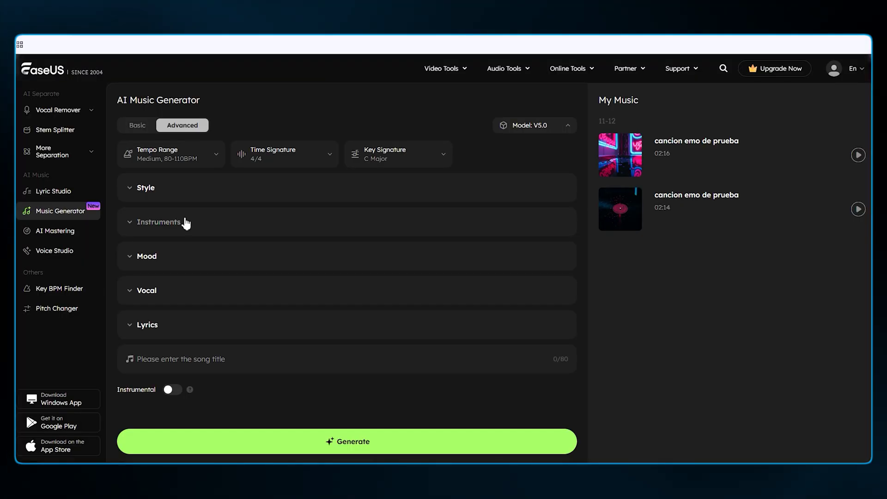
{"action": "left_click", "coordinate": [134, 128]}
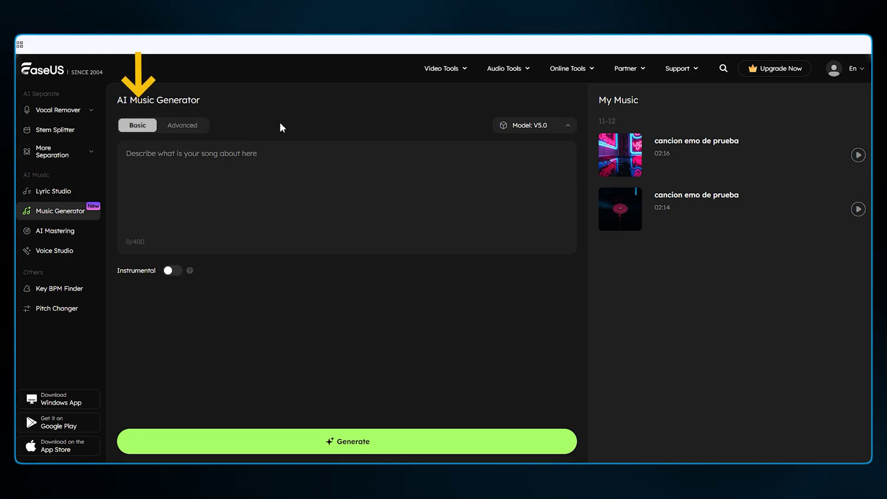
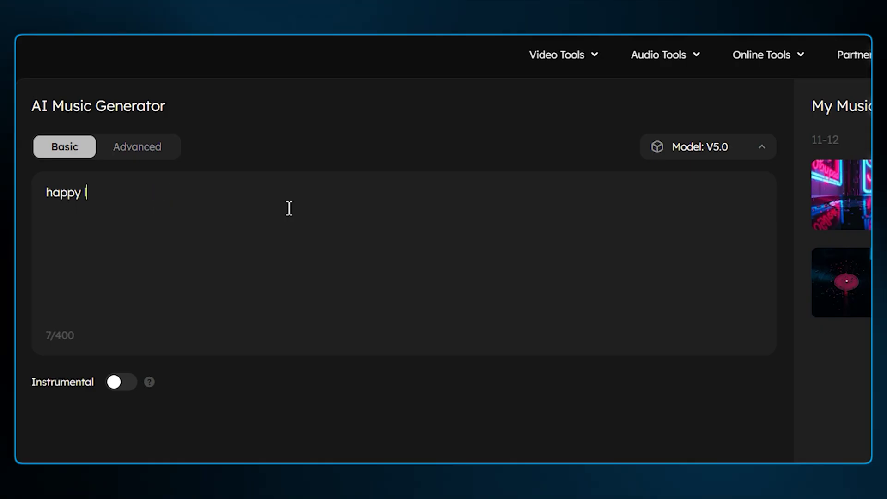
{"action": "type", "text": "a guy who just found a good vocal remover."}
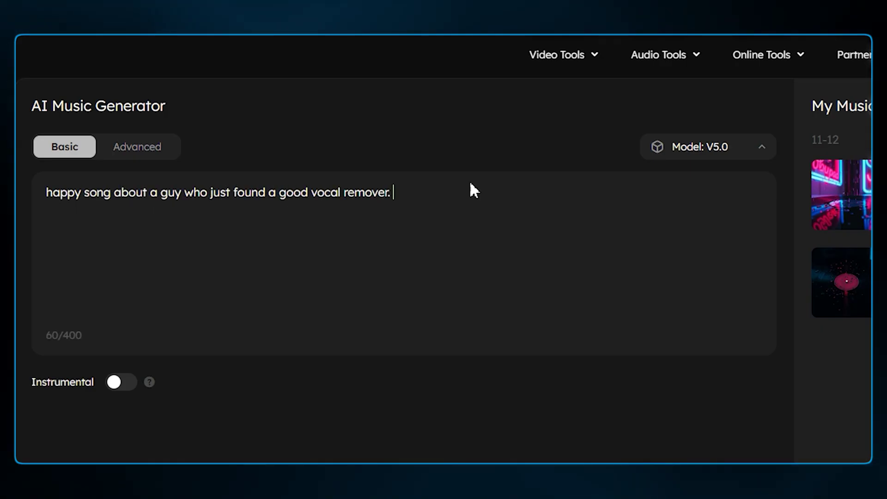
Check which song generation models the AI Music Generator's Model dropdown offers
{"action": "left_click", "coordinate": [708, 152]}
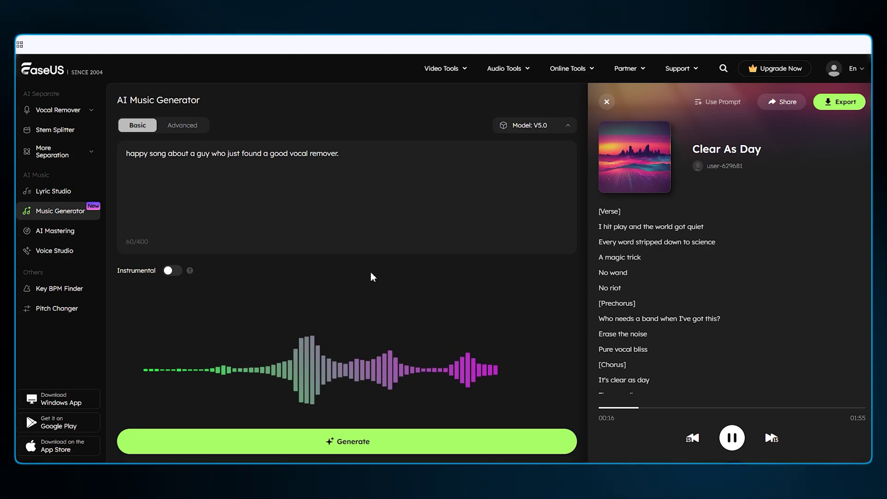
{"action": "scroll", "coordinate": [739, 280], "scroll_direction": "down", "scroll_amount": 3}
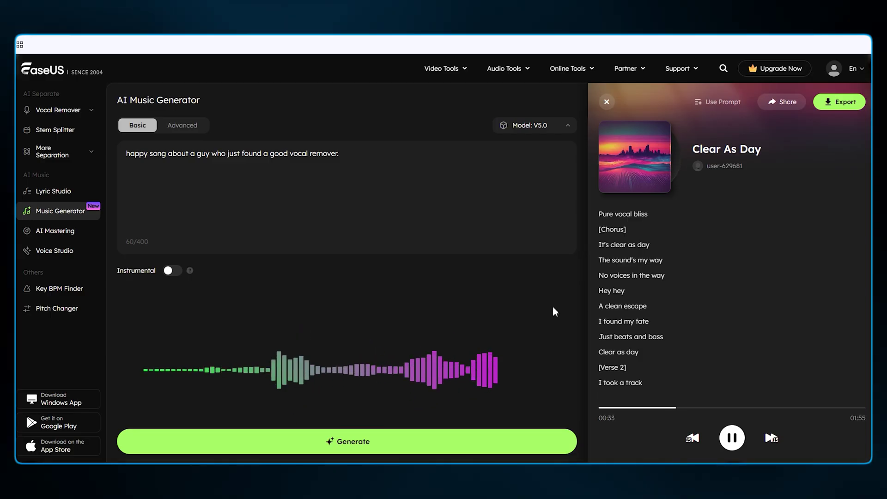
{"action": "scroll", "coordinate": [613, 277], "scroll_direction": "down", "scroll_amount": 2}
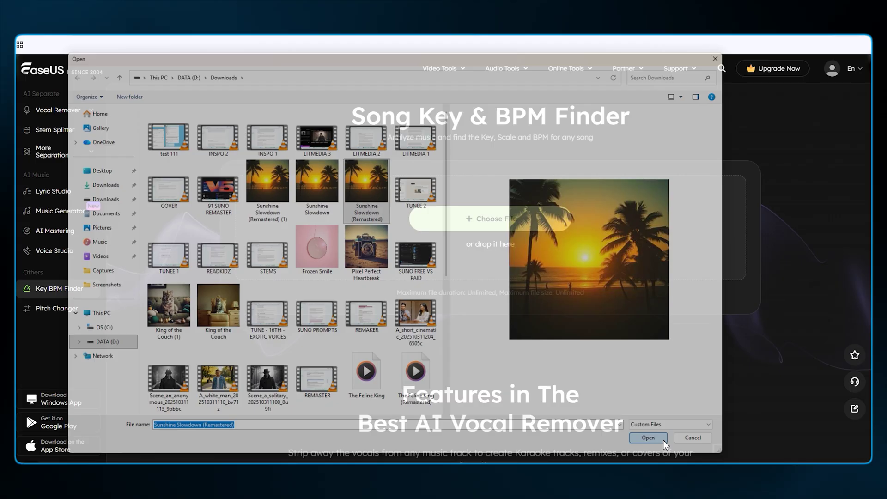
Analyze Sunshine Slowdown (Remastered), finding 74 BPM, C Major, Camelot 8B
{"action": "left_click", "coordinate": [648, 438]}
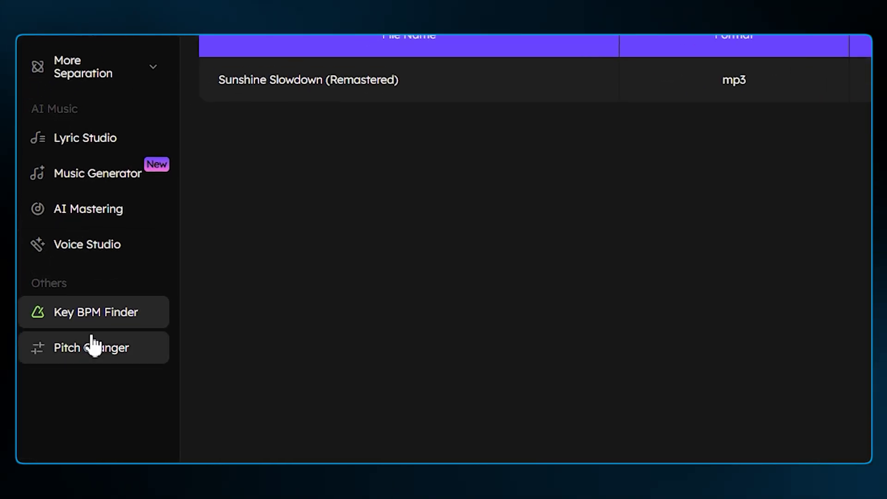
Open the Pitch Changer tool from the sidebar
{"action": "left_click", "coordinate": [94, 347]}
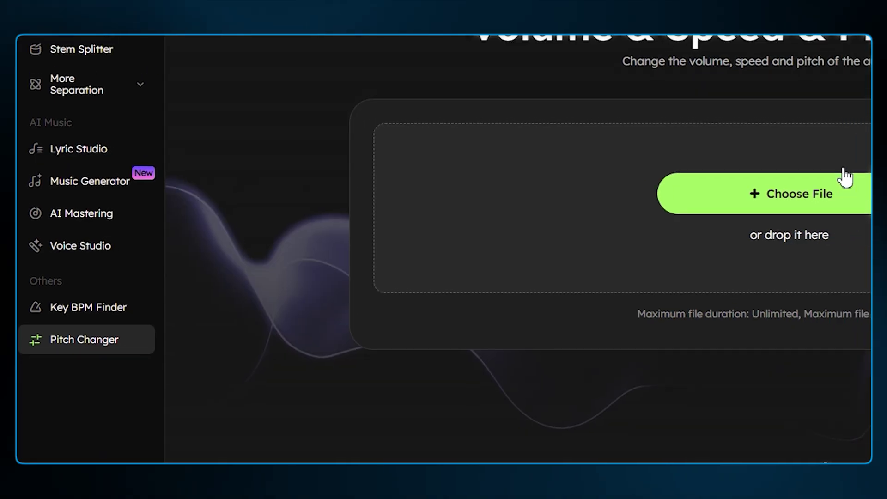
Load Sunshine Slowdown (Remastered), shift its key +6 semitones to Gb Major, and preview it
{"action": "left_click", "coordinate": [616, 211]}
{"action": "left_click", "coordinate": [651, 439]}
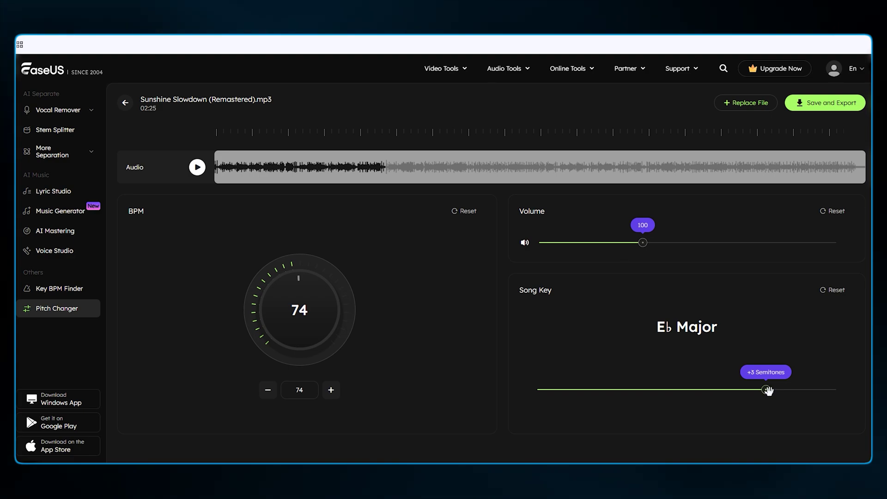
{"action": "left_click_drag", "start_coordinate": [767, 391], "coordinate": [834, 392]}
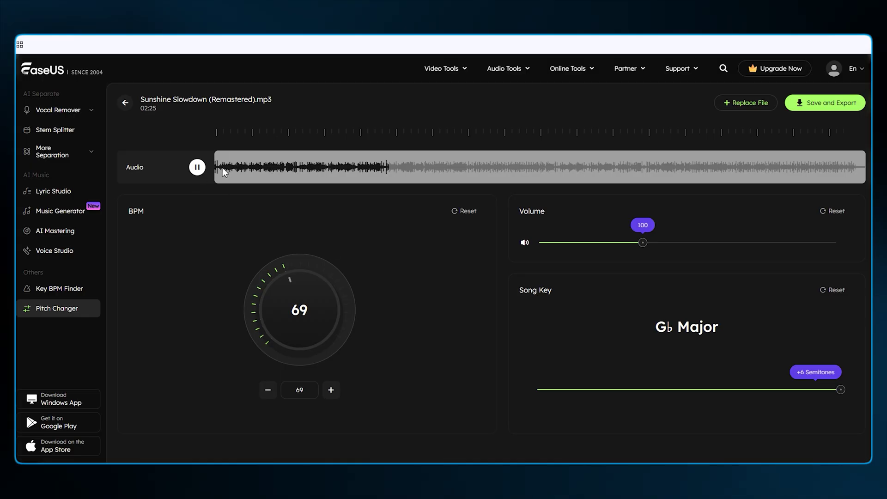
{"action": "left_click", "coordinate": [197, 170]}
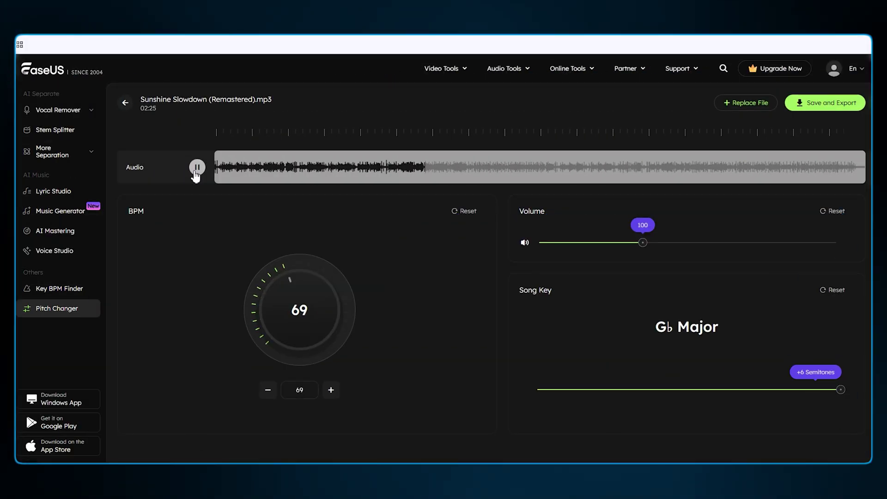
{"action": "left_click", "coordinate": [195, 174]}
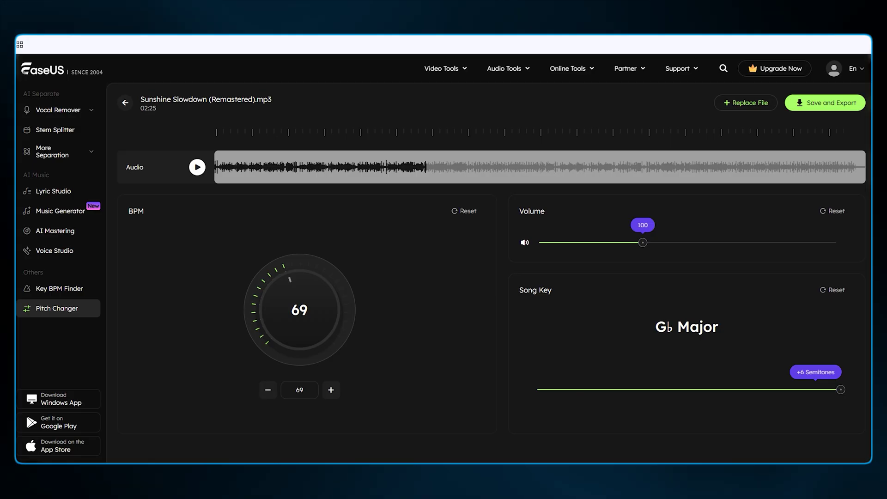
Set the tempo of Sunshine Slowdown (Remastered) to 85 BPM and play the audio
{"action": "left_click_drag", "start_coordinate": [295, 269], "coordinate": [329, 284]}
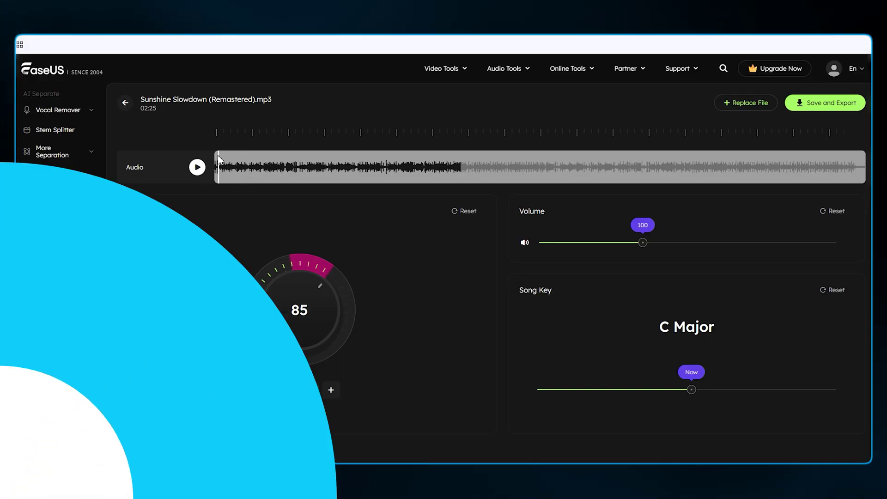
{"action": "left_click", "coordinate": [198, 167]}
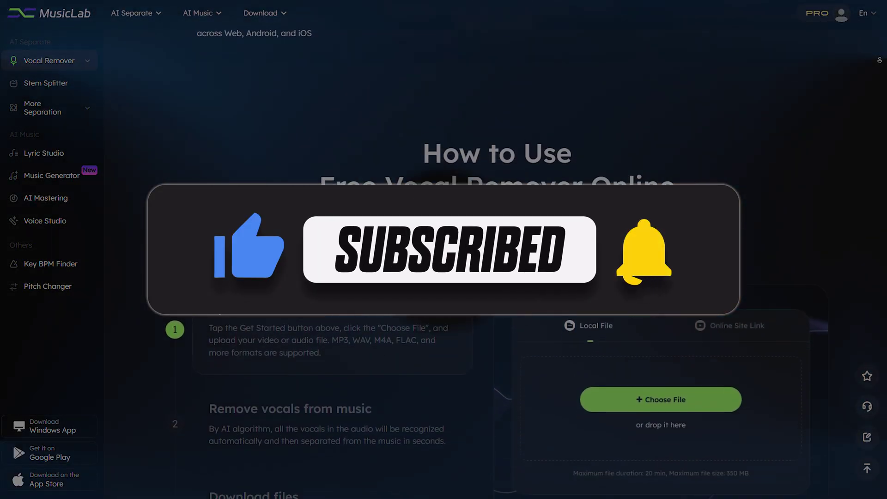
{"action": "scroll", "coordinate": [443, 277], "scroll_direction": "down", "scroll_amount": 1}
{"action": "scroll", "coordinate": [444, 277], "scroll_direction": "down", "scroll_amount": 2}
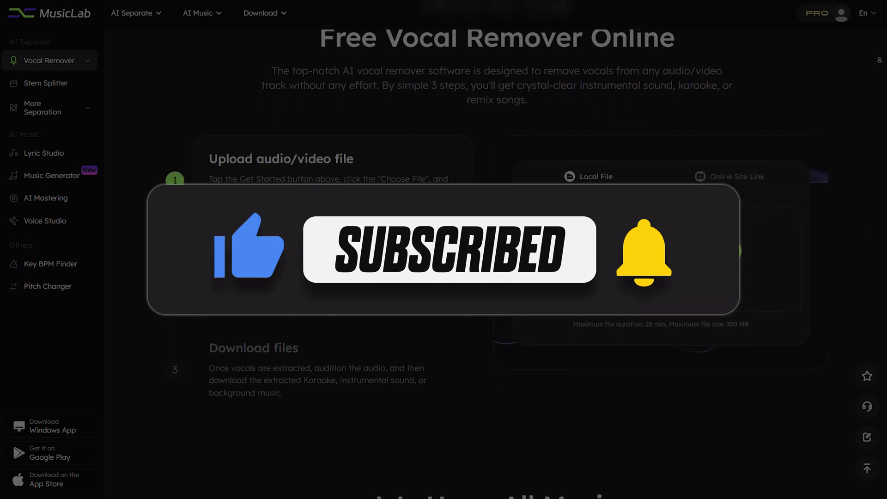